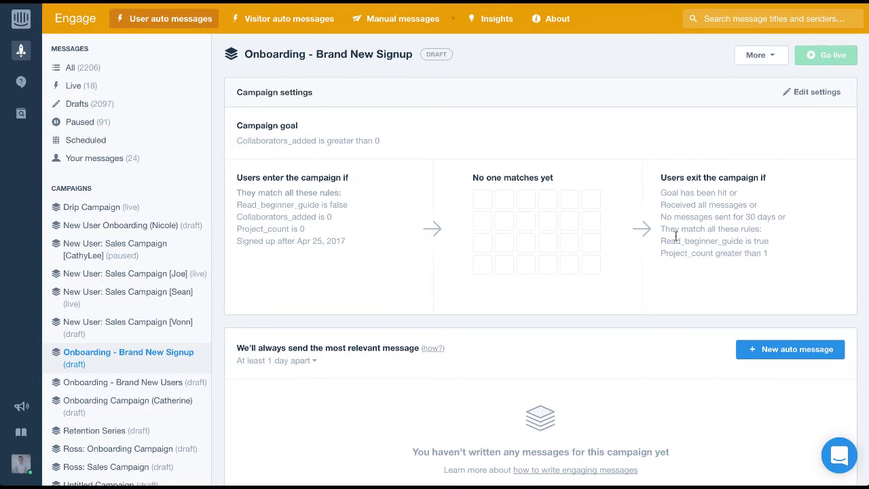
# Step: Change the campaign's message spacing from 'At least 1 day apart' to 'At least 2 days apart'
pyautogui.scroll(-2, 644, 246)
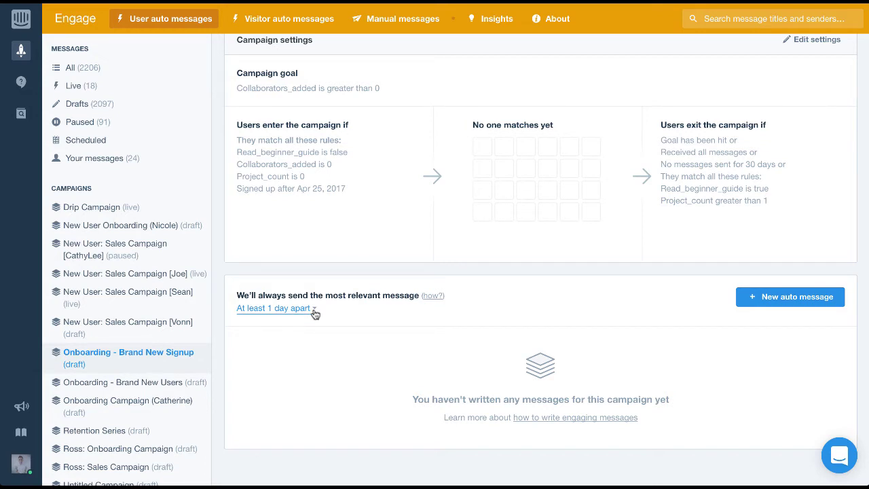
pyautogui.click(314, 311)
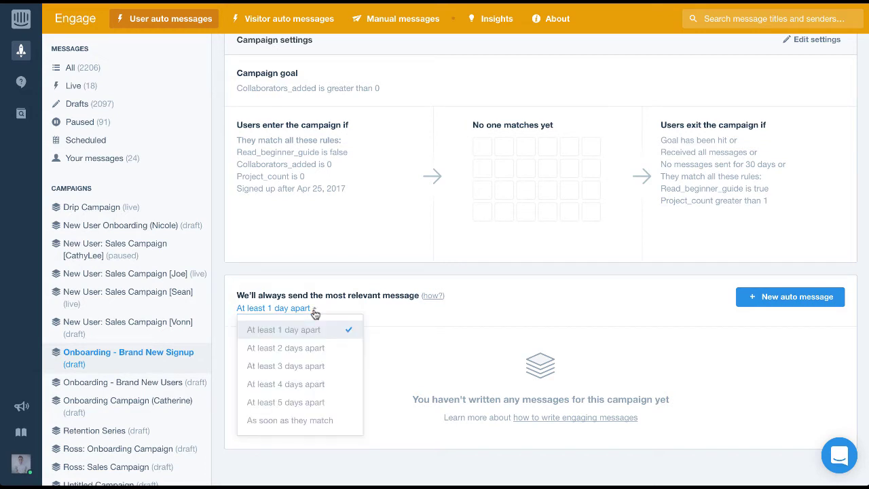
pyautogui.click(318, 350)
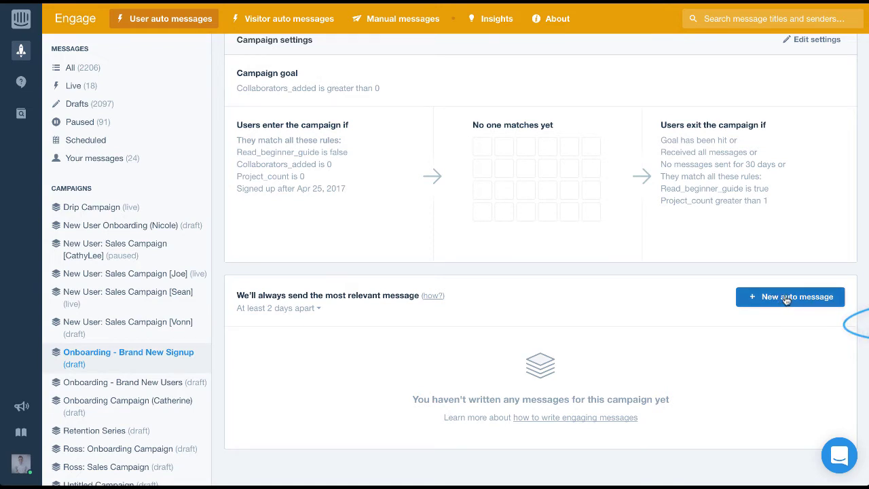
# Step: Create a new auto message titled 'Welcome Message - Onboarding Campaign' and start on its audience
pyautogui.click(785, 300)
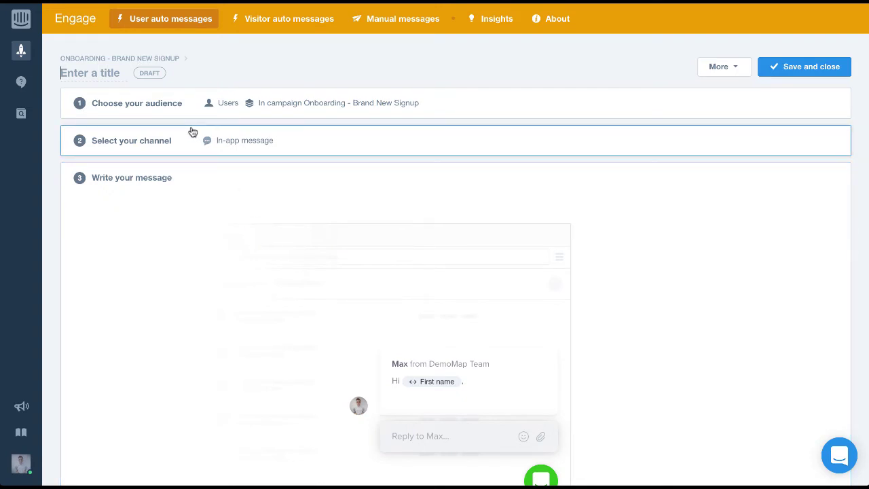
pyautogui.write('Welcome mE')
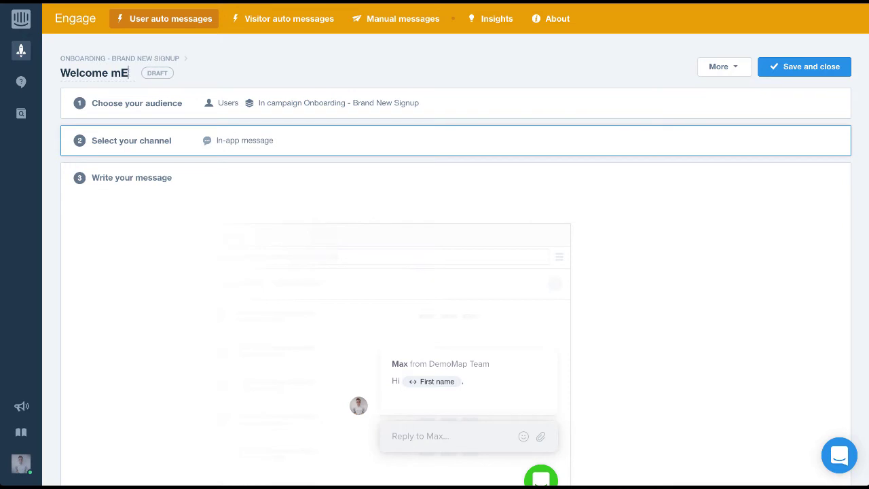
pyautogui.press('BackSpace')
pyautogui.press('BackSpace')
pyautogui.write('Message - Onboarding Campaign')
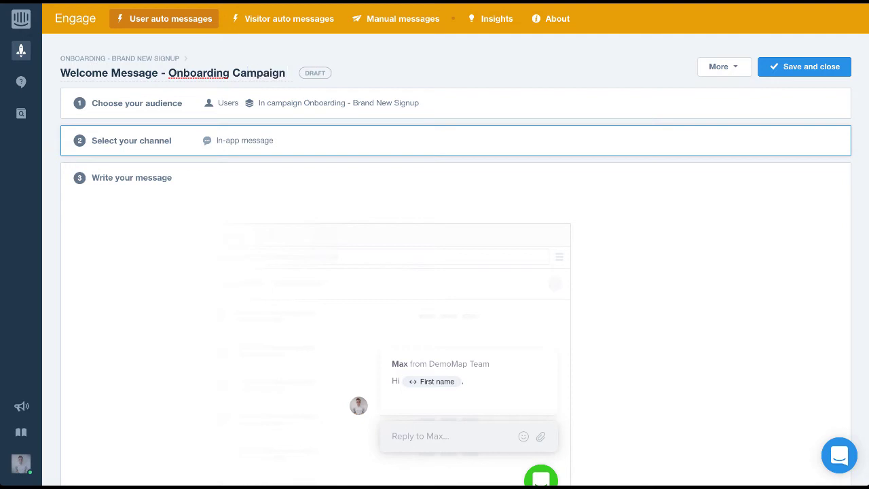
pyautogui.click(313, 109)
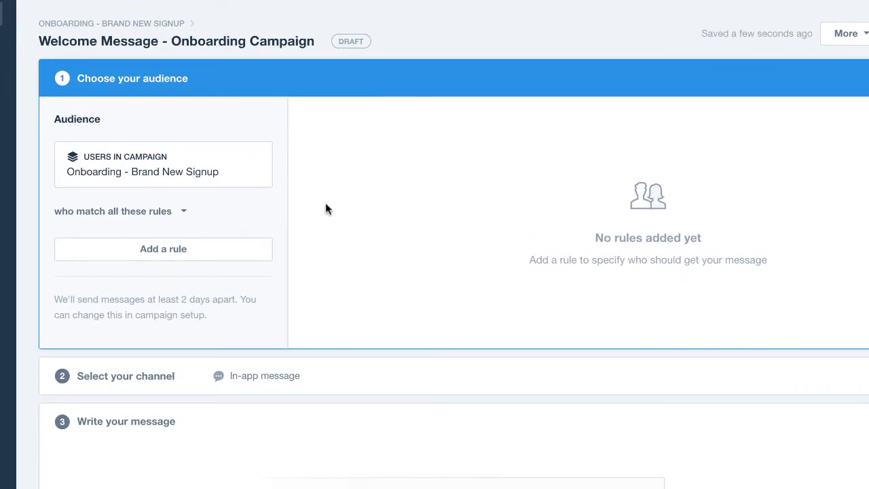
# Step: Add the audience rule READ_BEGINNER_GUIDE is false and complete the audience step
pyautogui.click(252, 251)
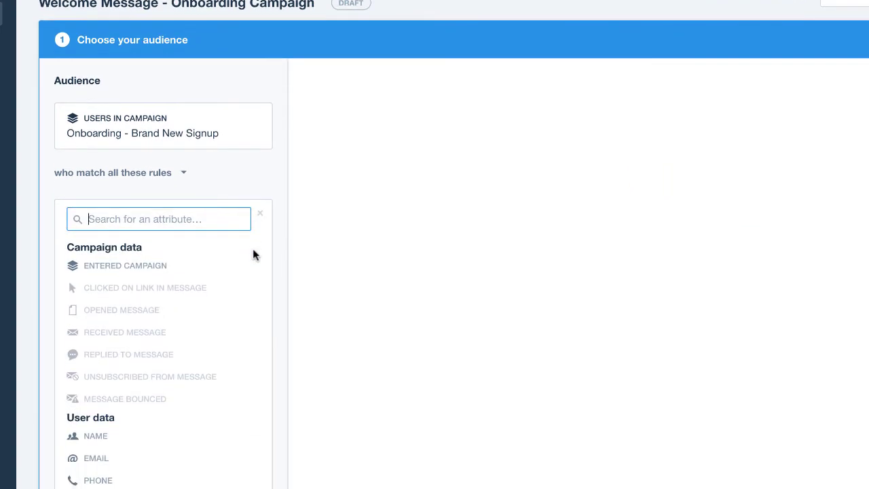
pyautogui.write('read')
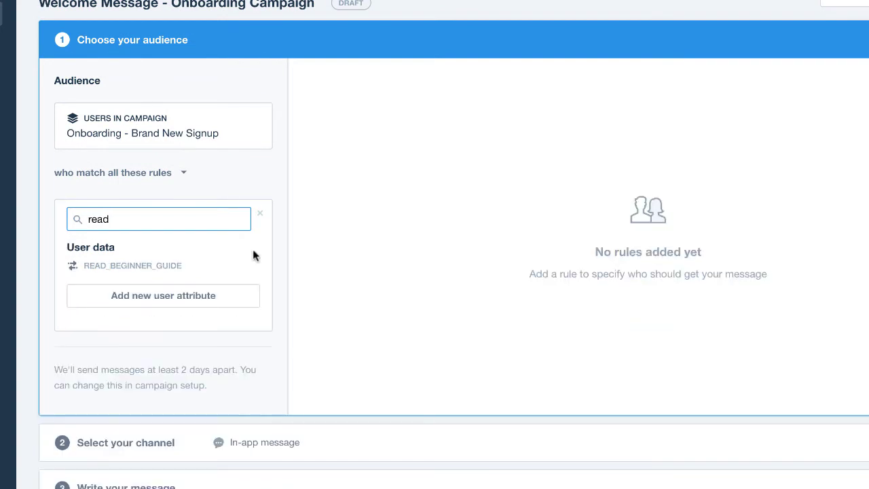
pyautogui.click(193, 268)
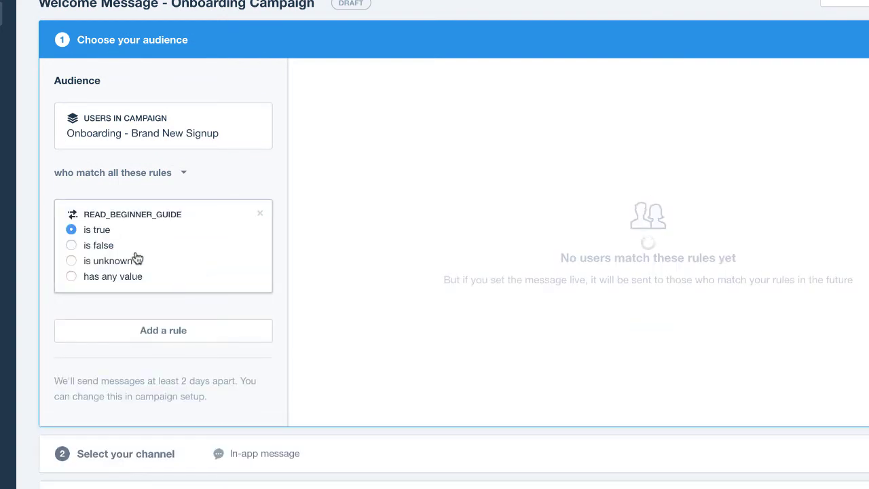
pyautogui.click(103, 245)
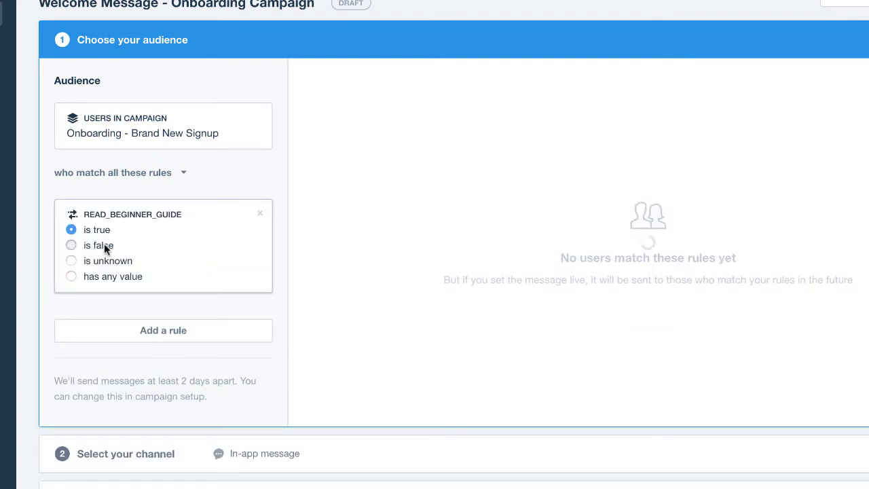
pyautogui.click(284, 237)
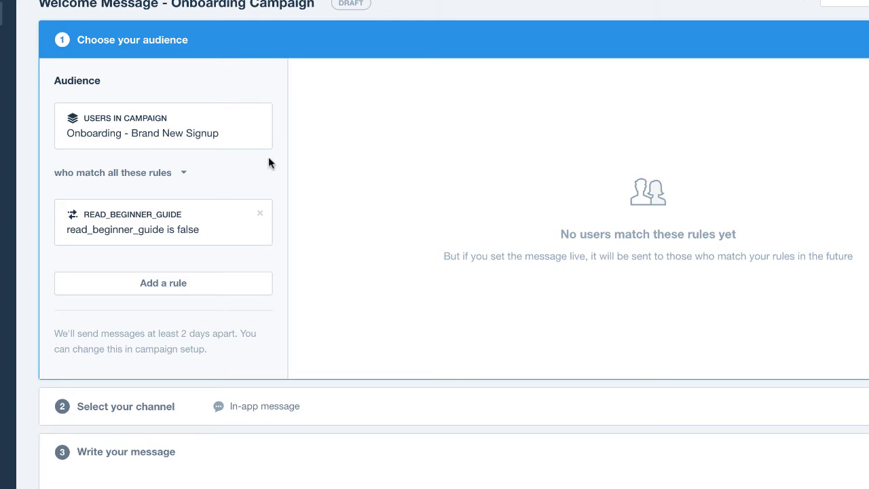
pyautogui.scroll(1, 274, 165)
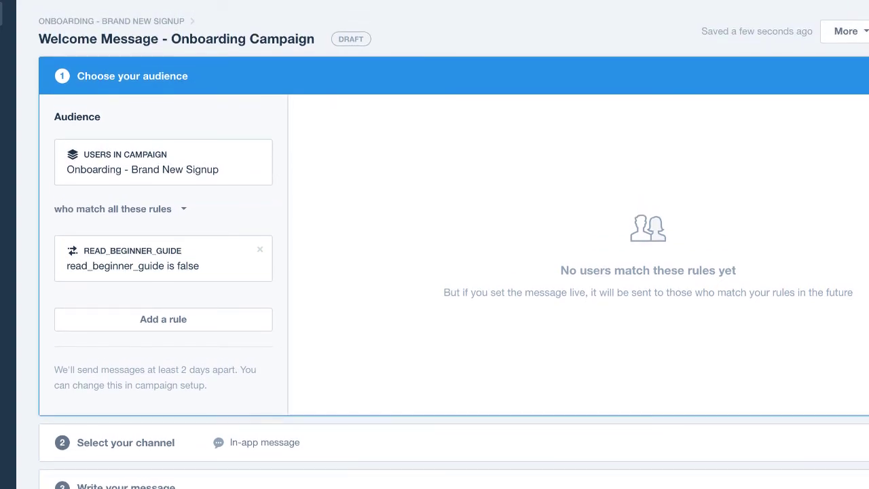
pyautogui.click(824, 101)
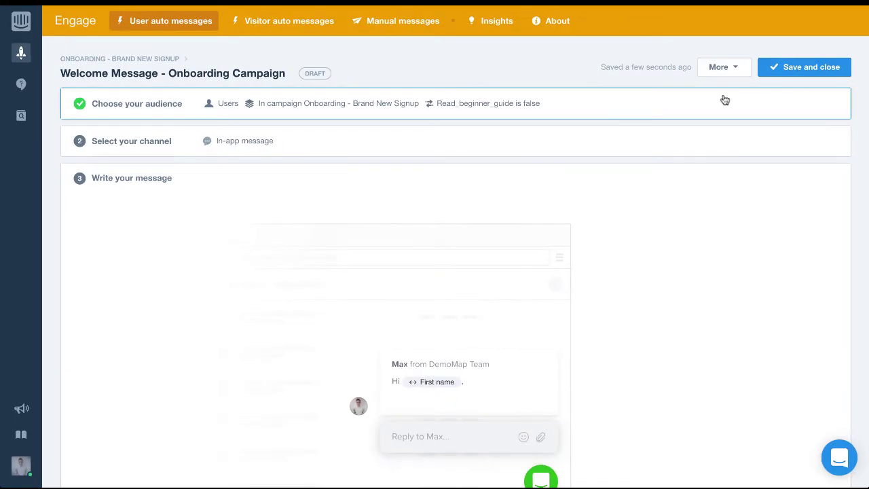
# Step: Keep the In-app channel with delivery 'Wherever they open your app first'
pyautogui.click(525, 147)
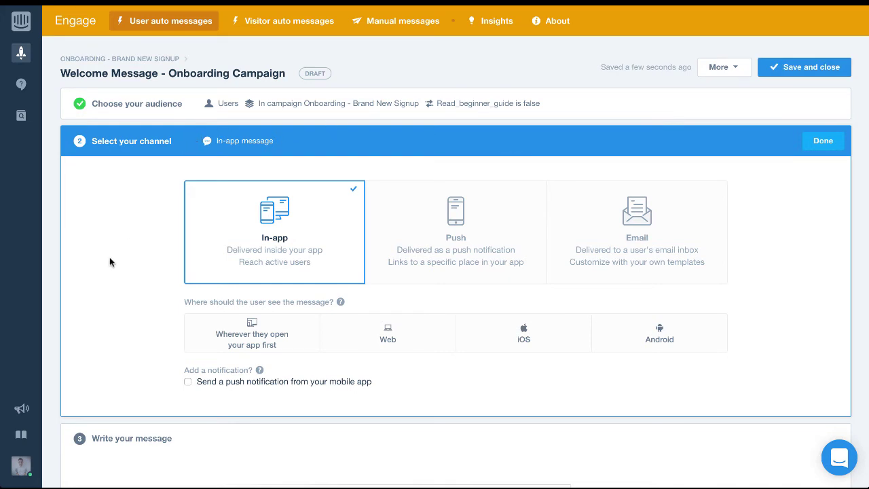
pyautogui.scroll(-2, 110, 262)
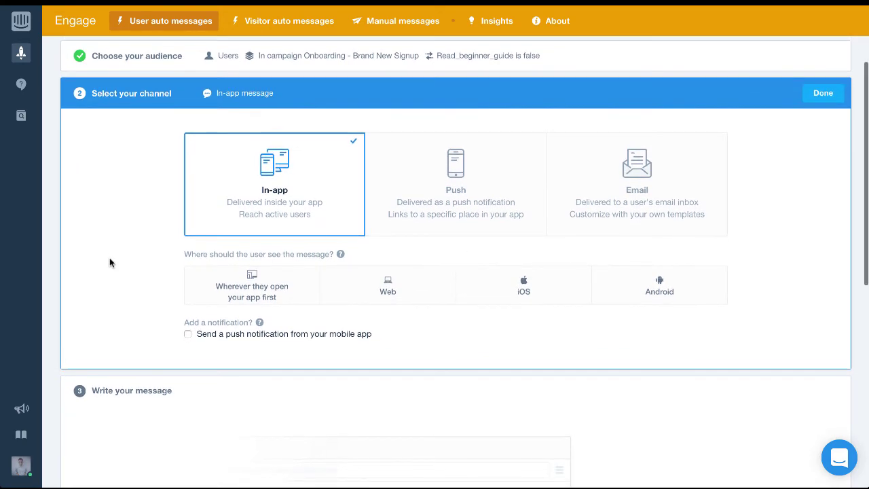
pyautogui.scroll(-1, 109, 260)
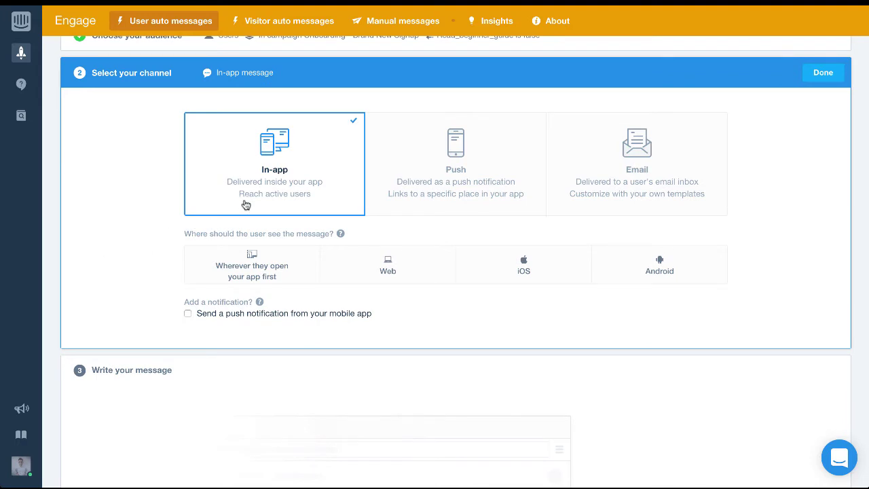
pyautogui.click(276, 272)
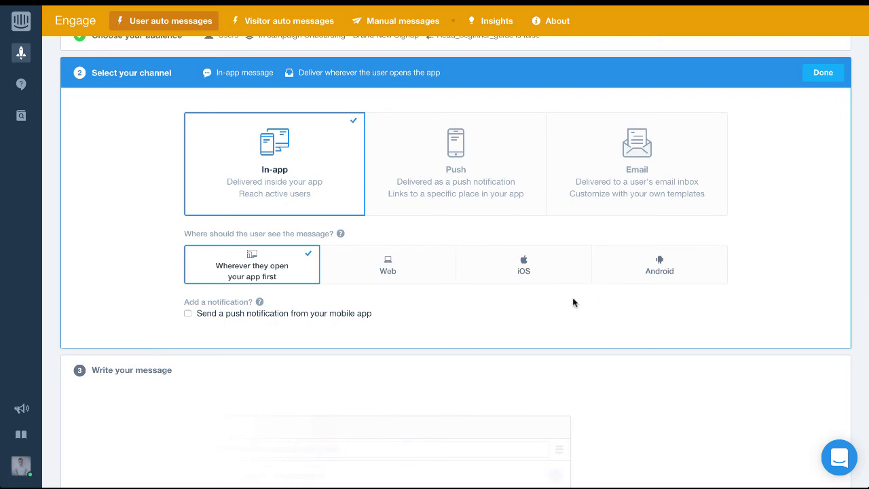
pyautogui.scroll(-5, 572, 302)
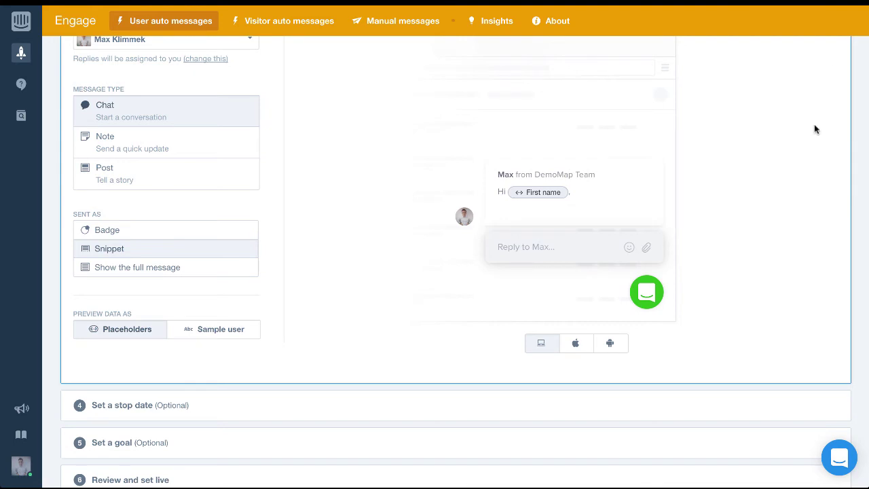
# Step: Paste the message body, link 'Beginners Guide' to the guide URL, and choose 'Show the full message'
pyautogui.moveTo(571, 192)
pyautogui.press('Return')
pyautogui.write("Welcome to DemoMap!  Once you've had a look around, check out our Beginners Guide to get started.  If you have any questions, just let me know here.  Cheers, Max")
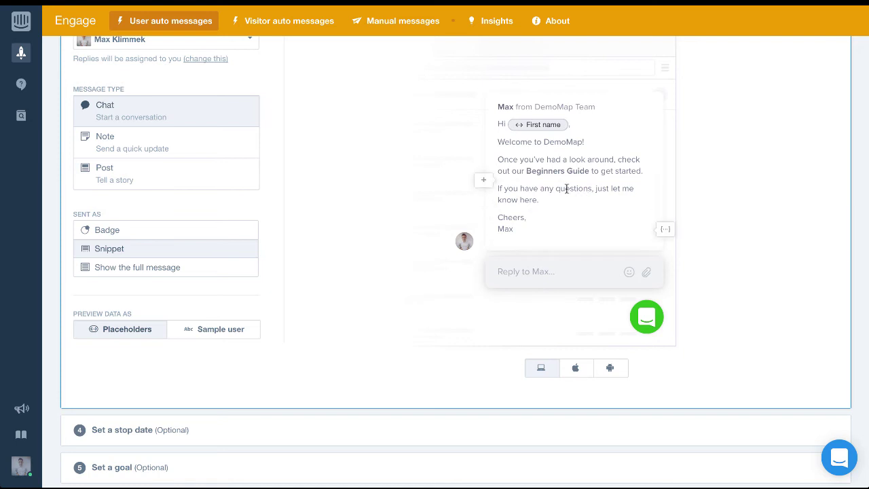
pyautogui.moveTo(527, 170); pyautogui.dragTo(589, 170)
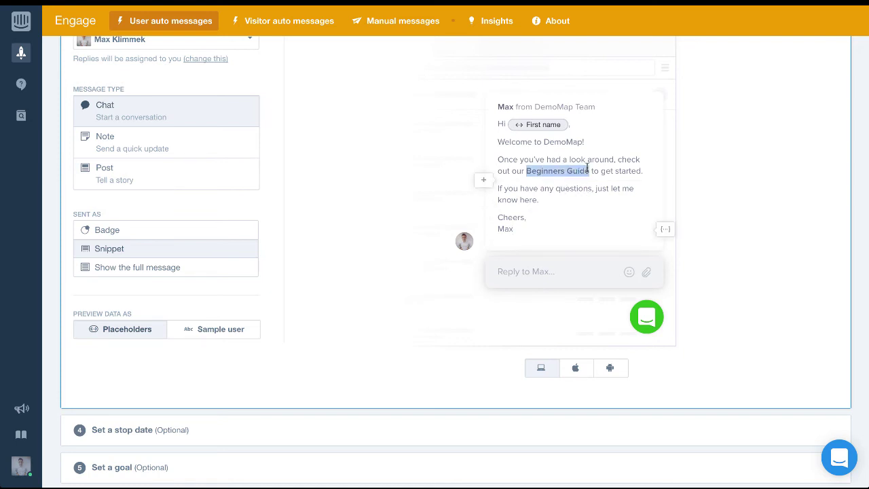
pyautogui.click(574, 151)
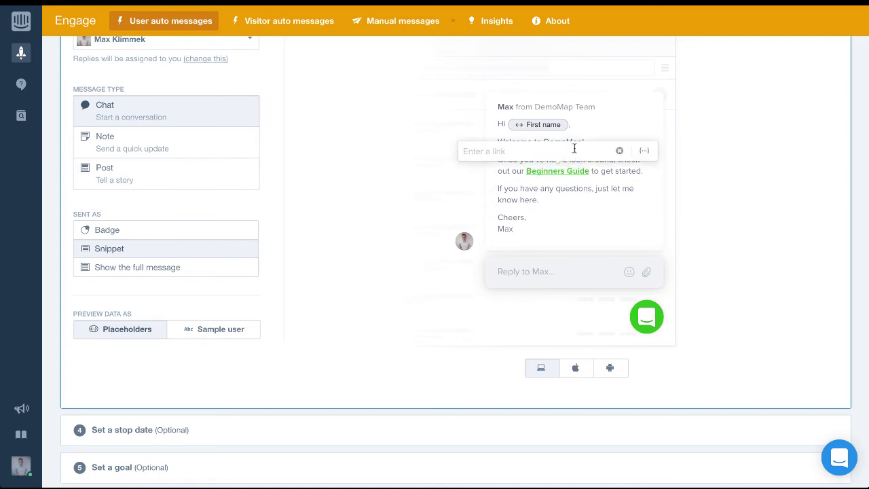
pyautogui.write('www.demomap.io/')
pyautogui.write('bg')
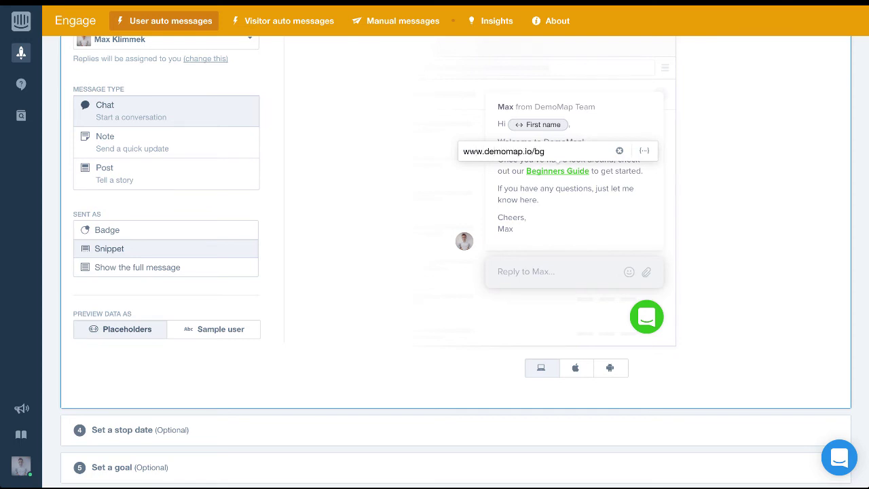
pyautogui.press('Return')
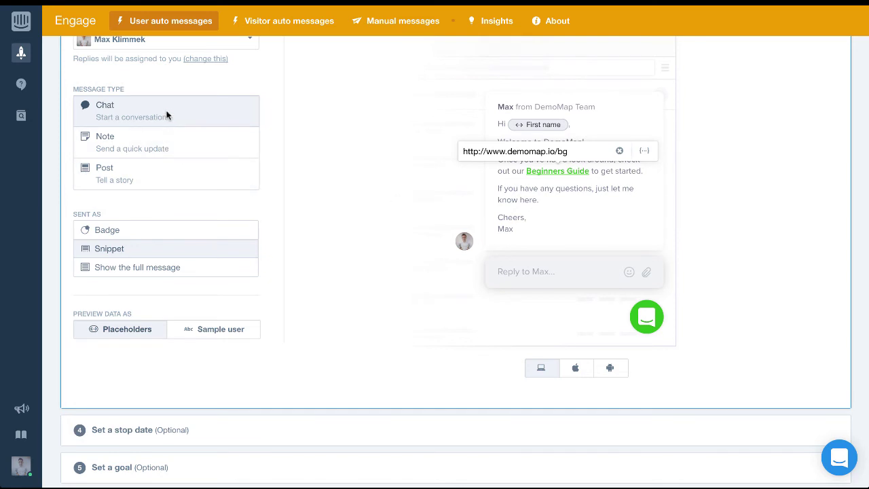
pyautogui.click(170, 268)
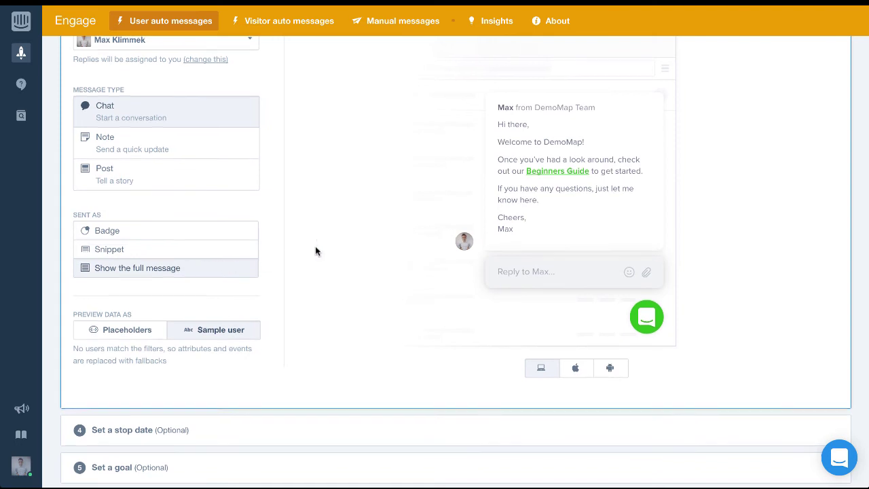
# Step: Set the message goal to Read_Beginner_Guide is true
pyautogui.scroll(2, 315, 251)
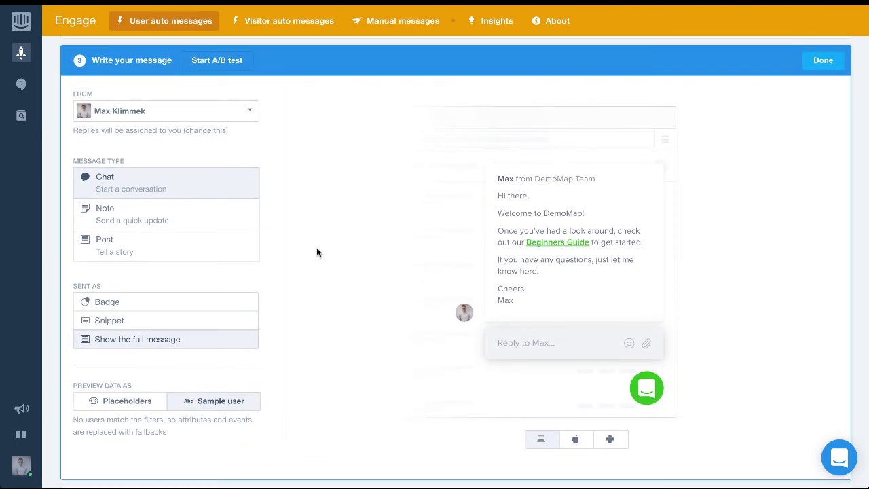
pyautogui.scroll(-2, 317, 251)
pyautogui.scroll(-2, 316, 251)
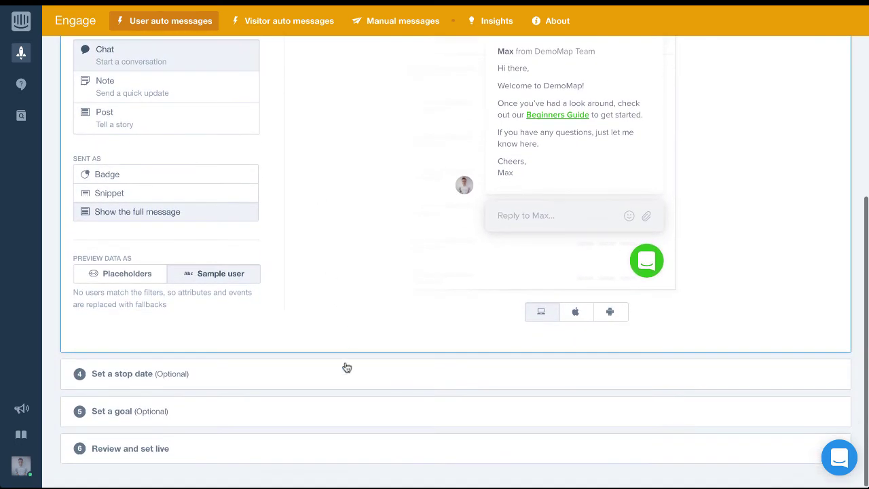
pyautogui.click(359, 415)
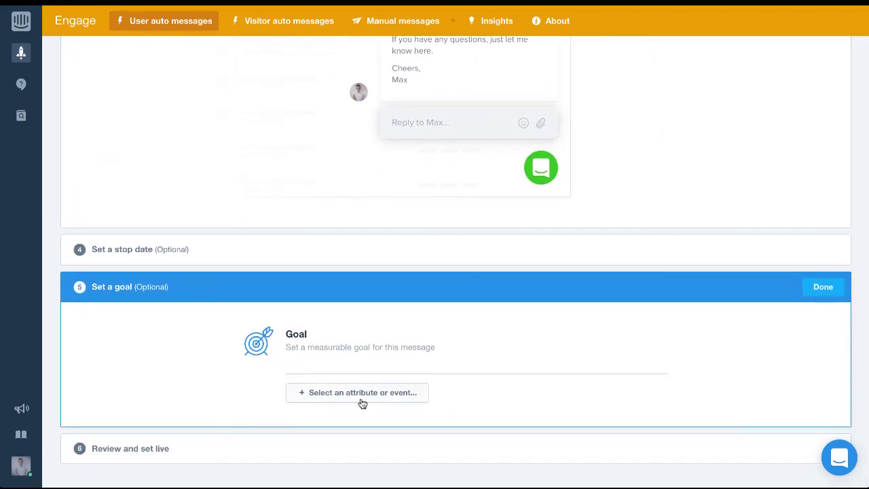
pyautogui.scroll(5, 362, 403)
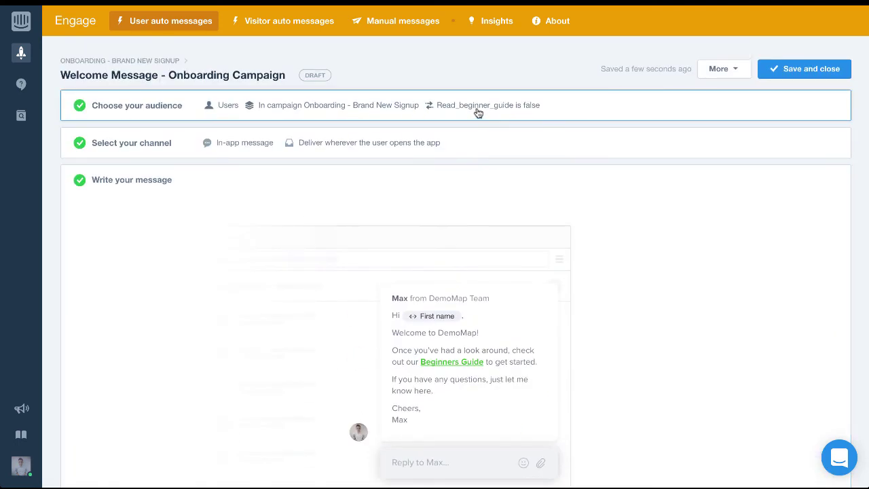
pyautogui.scroll(-5, 334, 208)
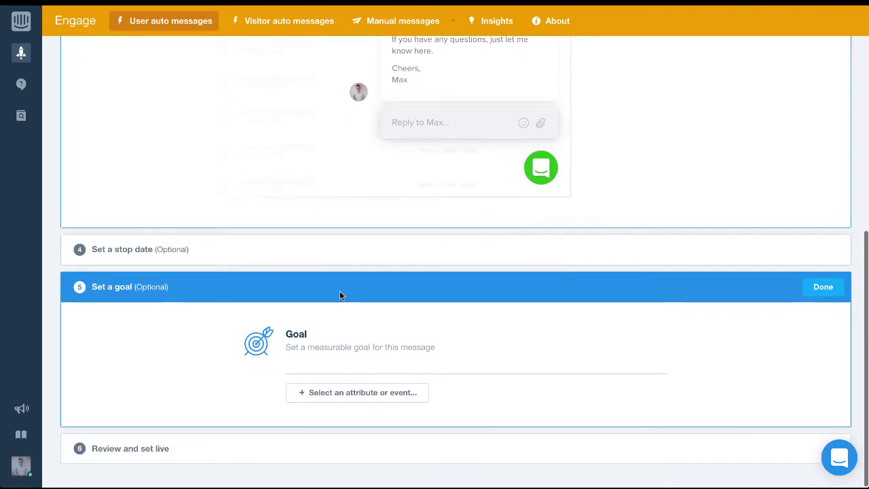
pyautogui.click(342, 396)
pyautogui.write('read')
pyautogui.click(345, 201)
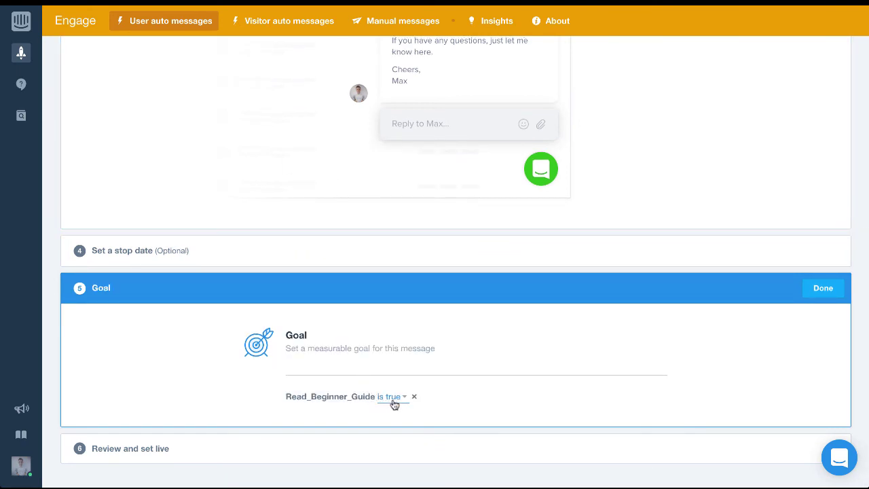
pyautogui.click(823, 287)
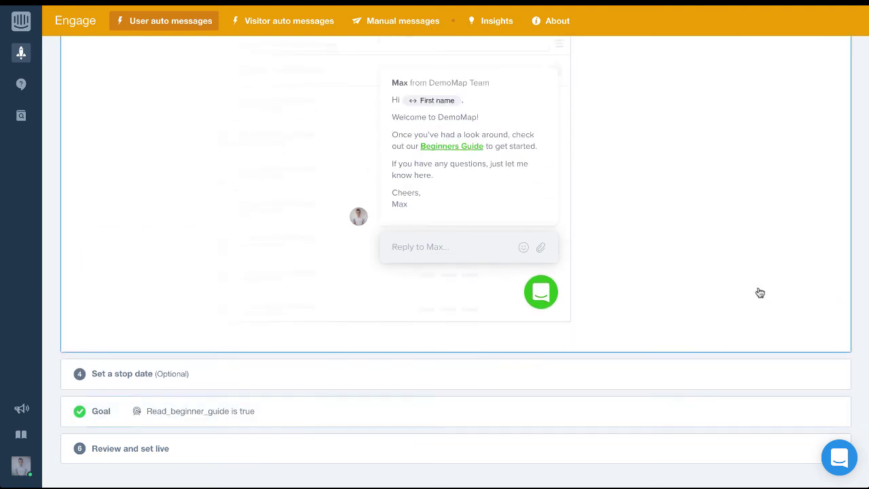
# Step: Review the welcome message and save it as a draft
pyautogui.click(360, 455)
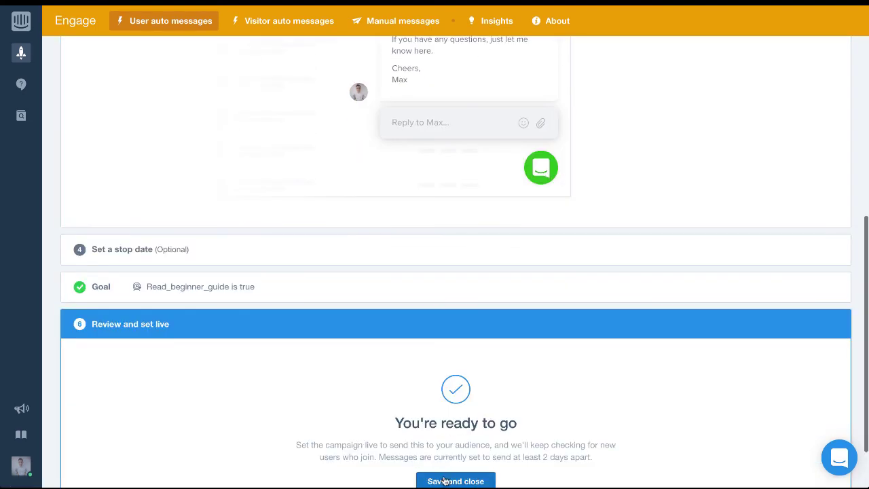
pyautogui.scroll(-1, 434, 446)
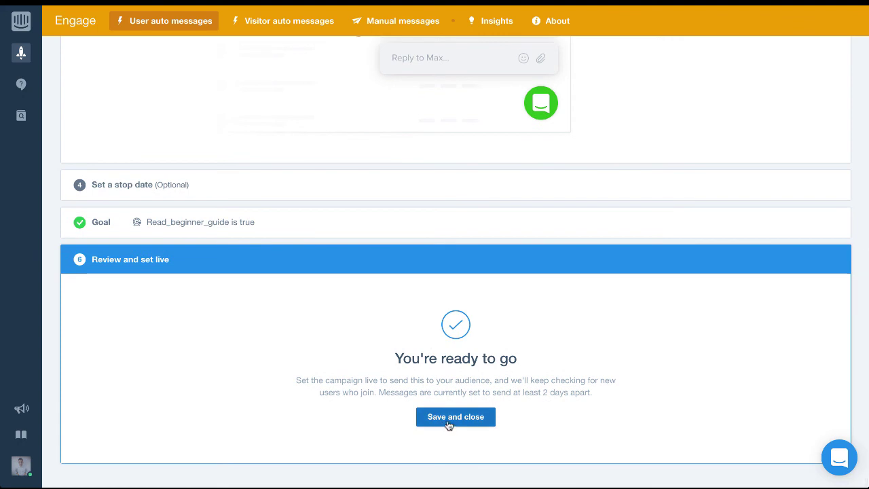
pyautogui.click(446, 417)
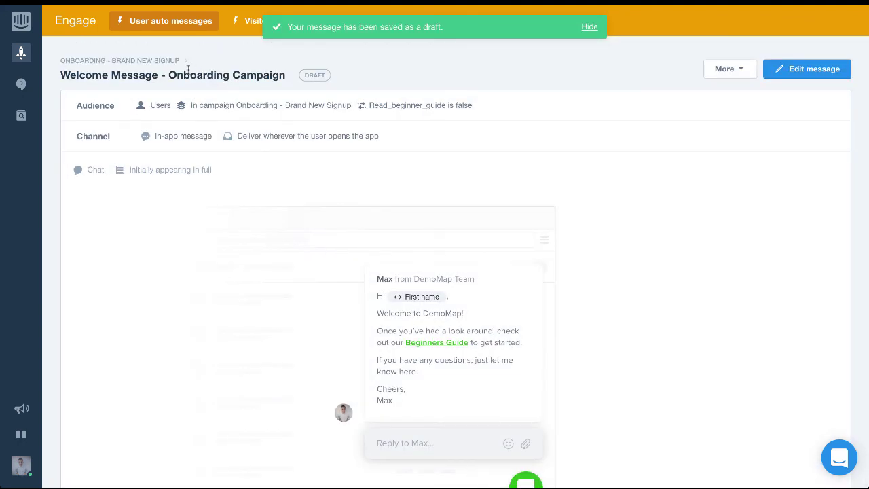
pyautogui.click(159, 60)
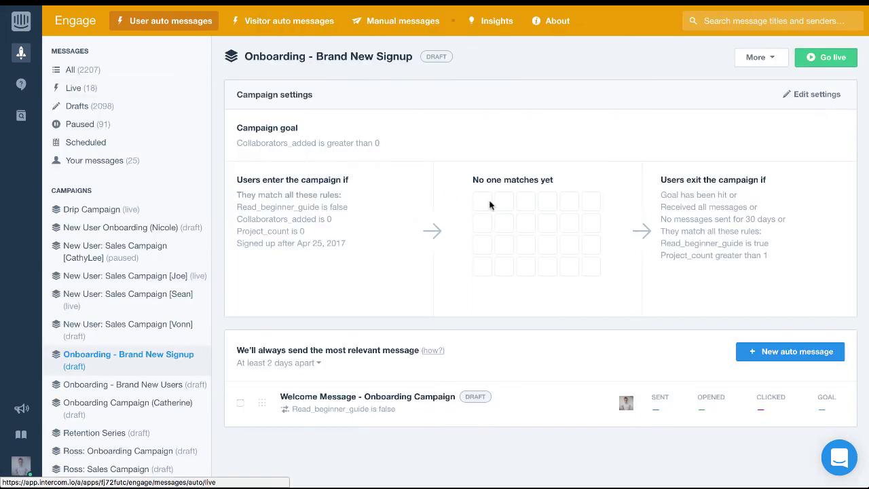